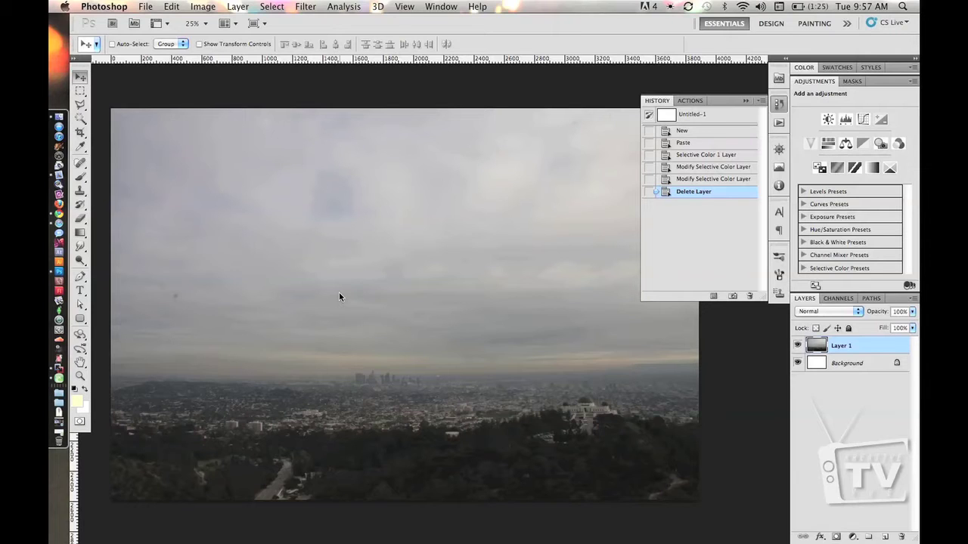
pyautogui.click(199, 9)
pyautogui.moveTo(209, 28)
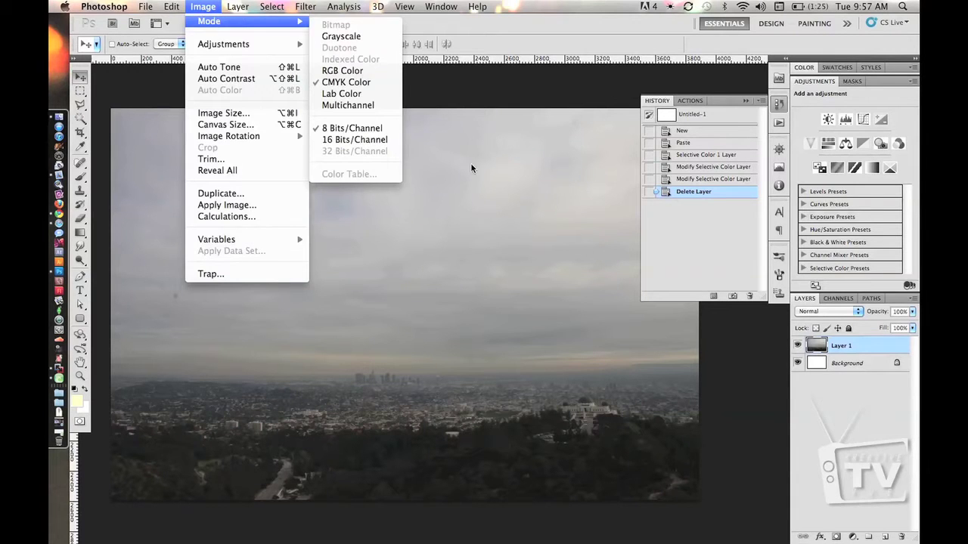
pyautogui.click(512, 339)
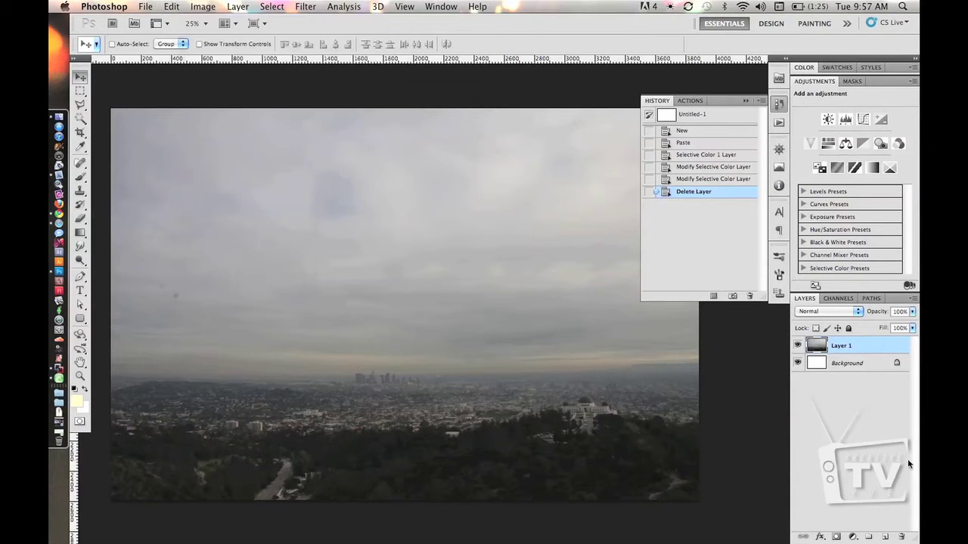
# Step: Add a Selective Color adjustment layer above Layer 1 and set cyan, magenta, yellow and black of the Whites to -100%
pyautogui.click(854, 536)
pyautogui.click(846, 515)
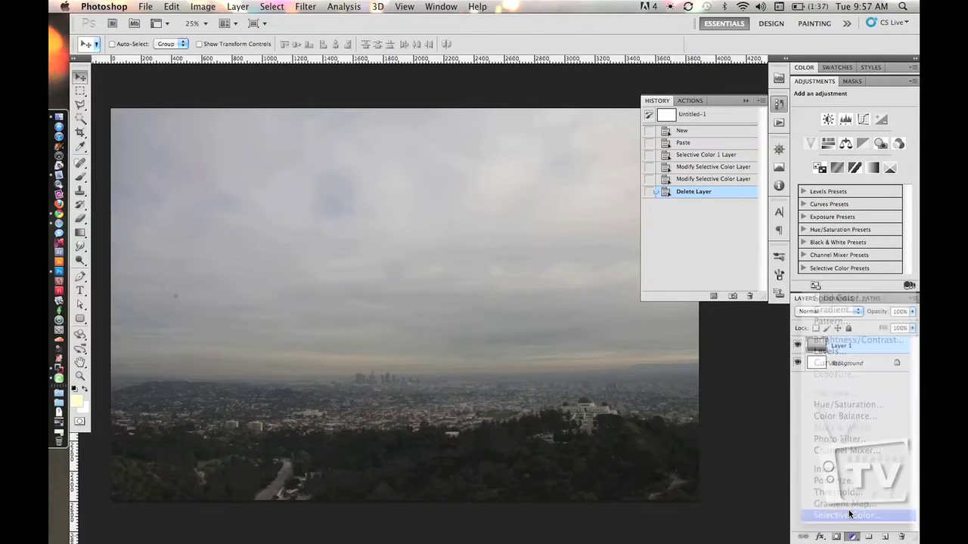
pyautogui.click(858, 123)
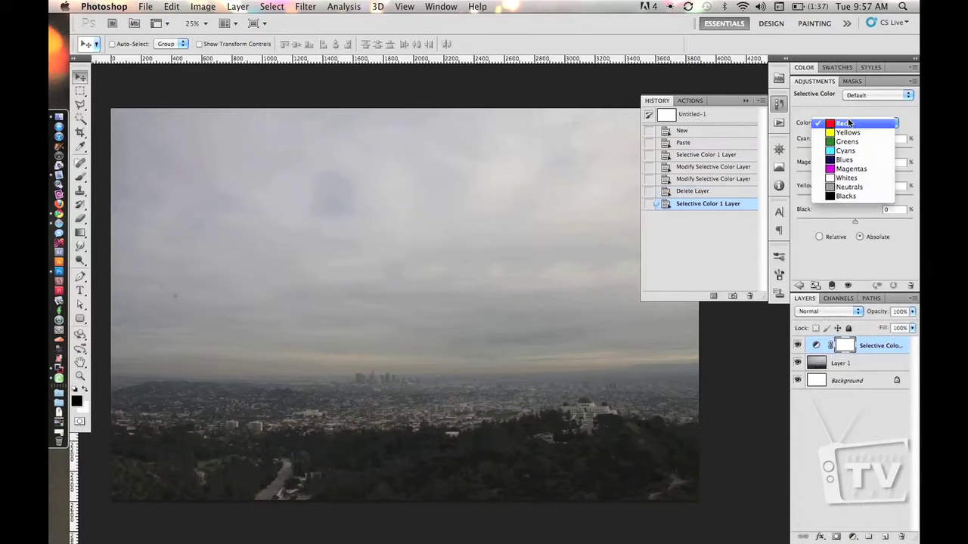
pyautogui.press('Escape')
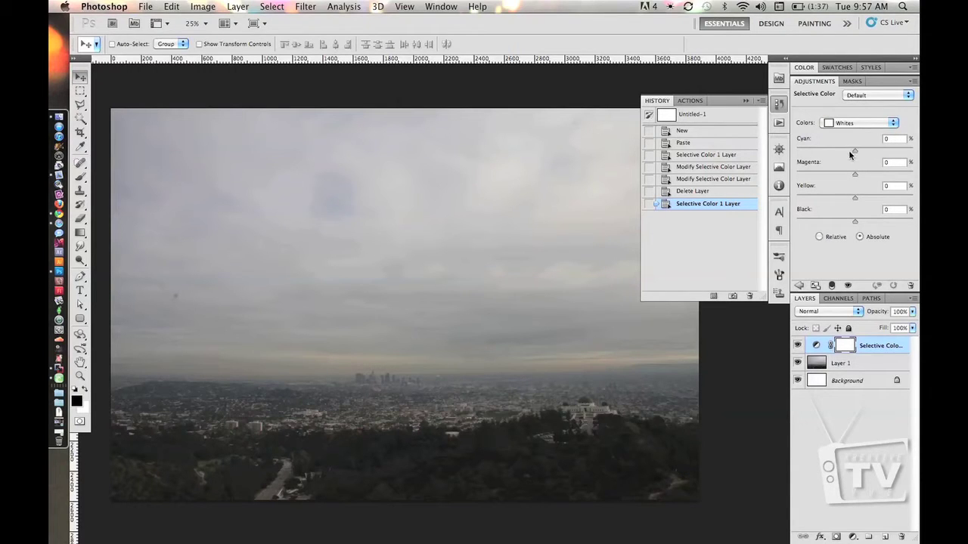
pyautogui.moveTo(848, 150); pyautogui.dragTo(796, 150)
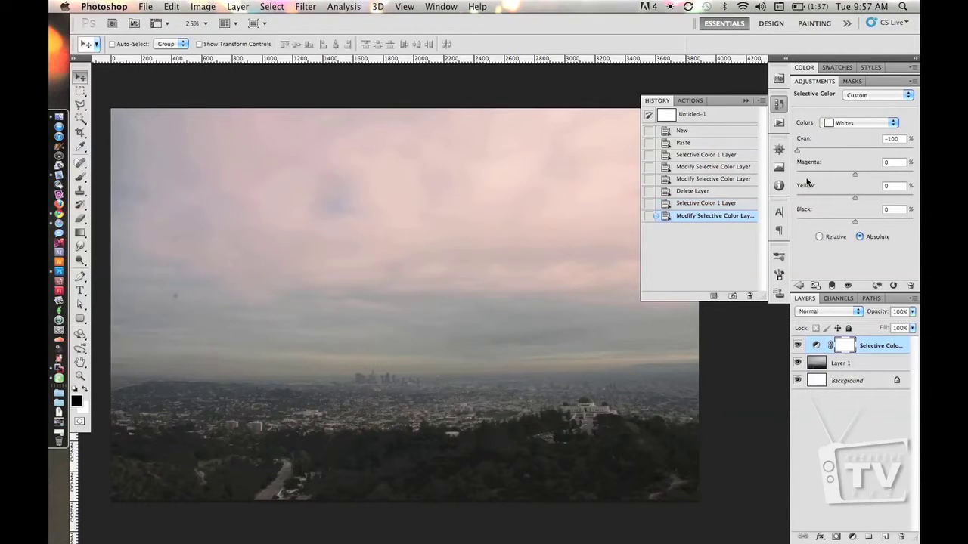
pyautogui.click(799, 174)
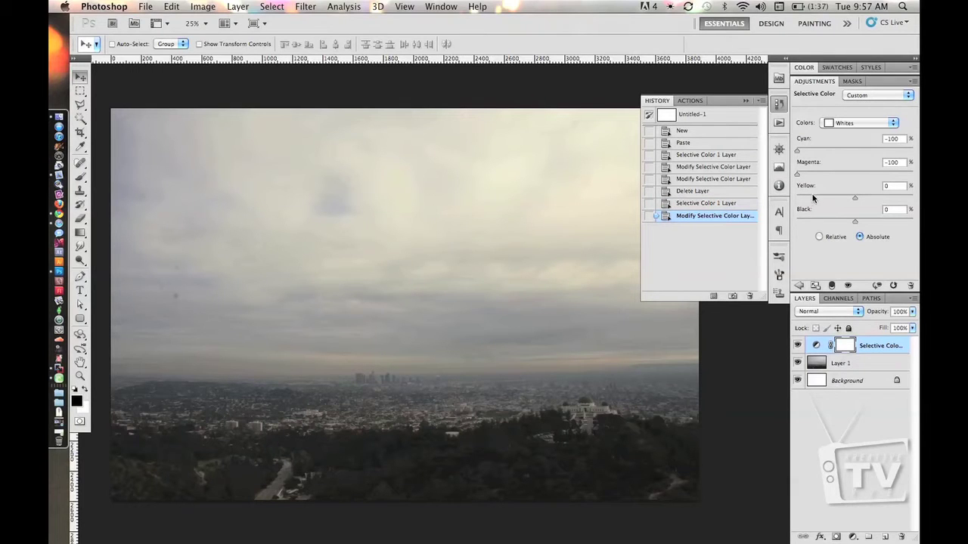
pyautogui.moveTo(816, 198); pyautogui.dragTo(782, 199)
pyautogui.moveTo(855, 221); pyautogui.dragTo(755, 223)
# Step: Set the black of the Neutrals to -100% in the Selective Color adjustment and deselect the layer
pyautogui.click(844, 125)
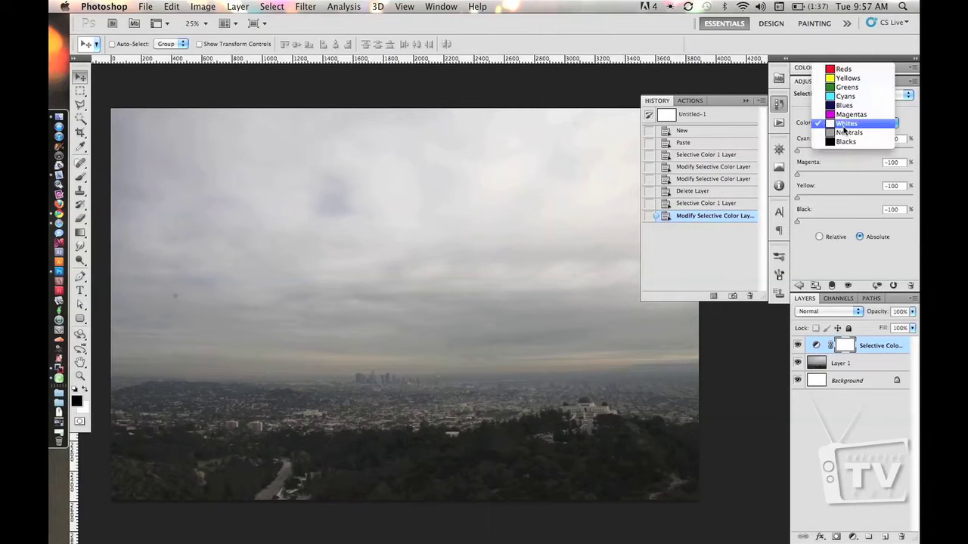
pyautogui.click(845, 135)
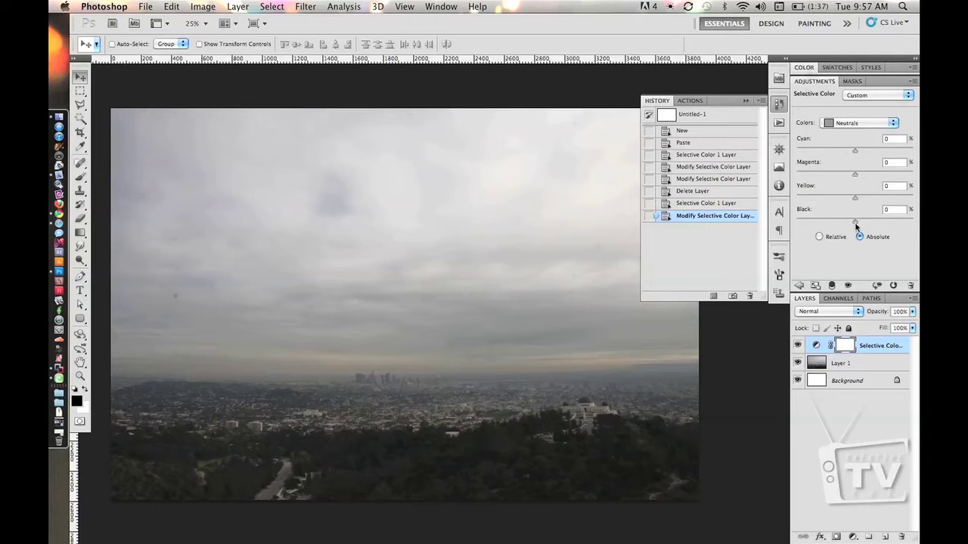
pyautogui.moveTo(855, 222); pyautogui.dragTo(790, 225)
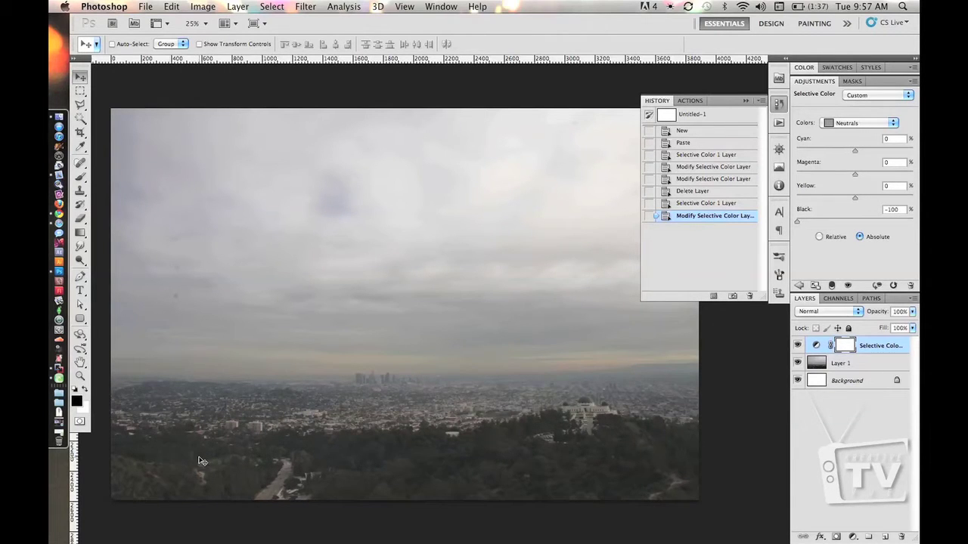
pyautogui.click(859, 418)
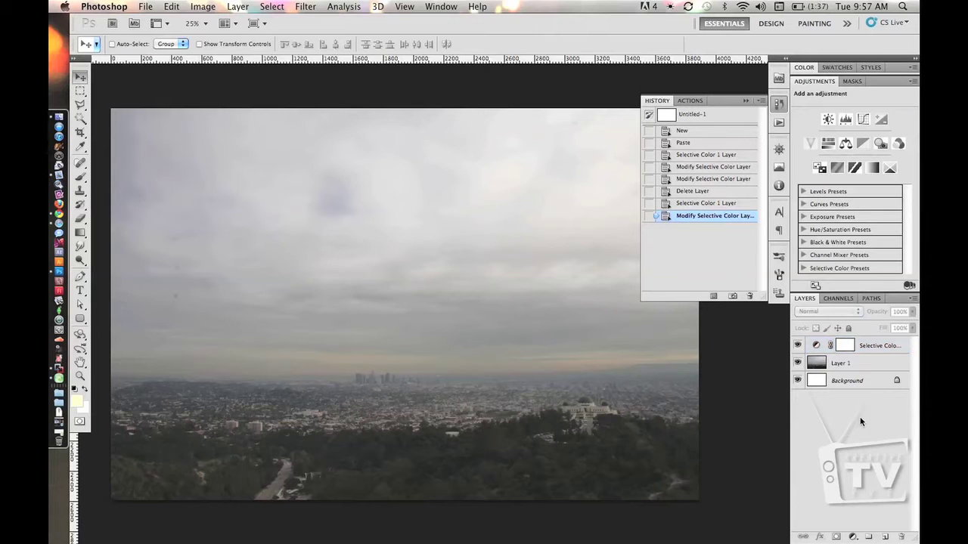
# Step: Add a Brightness/Contrast adjustment layer on top with brightness 40 and contrast 70
pyautogui.click(852, 537)
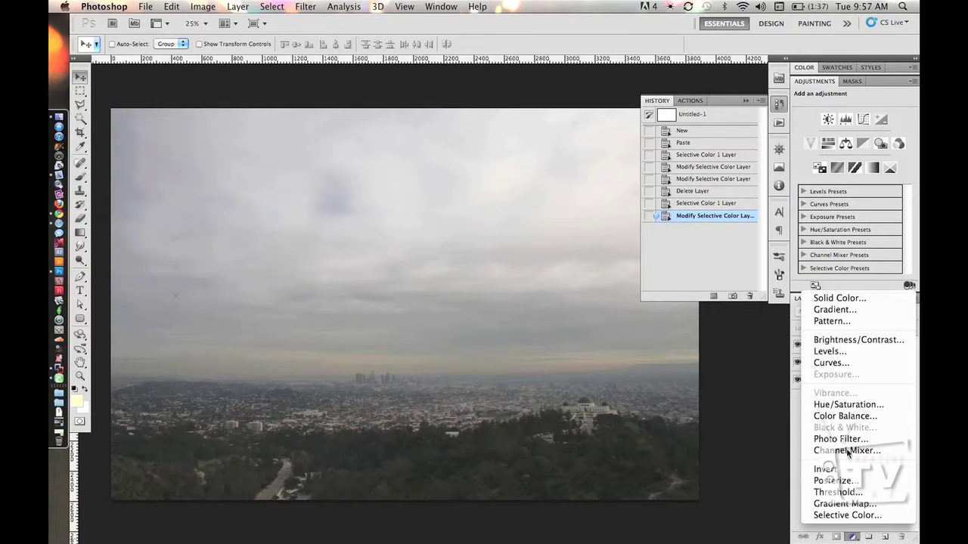
pyautogui.click(840, 340)
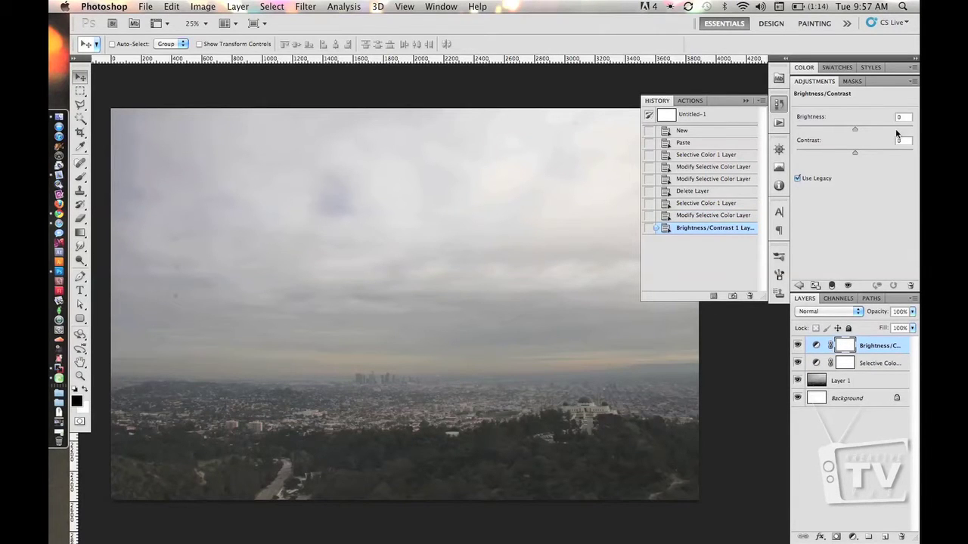
pyautogui.write('40')
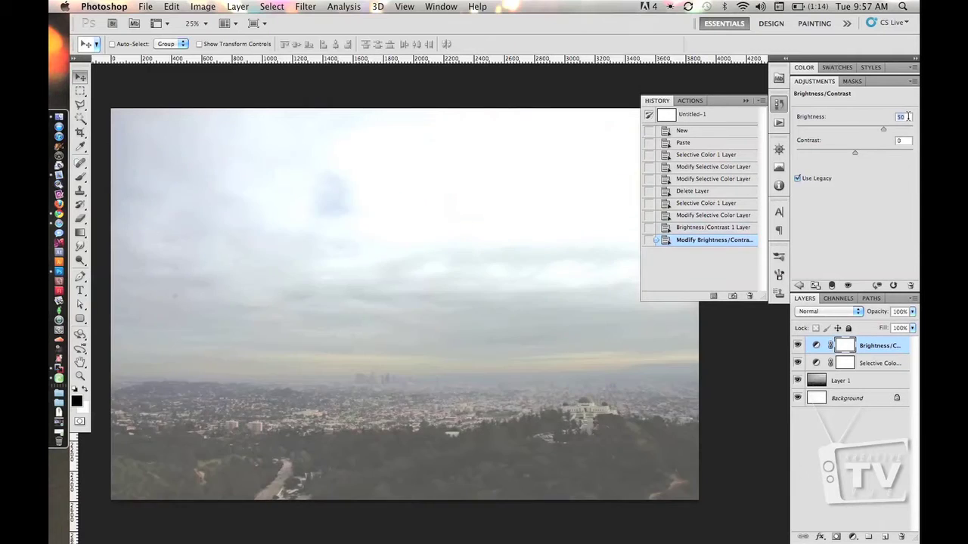
pyautogui.press('Tab')
pyautogui.write('60')
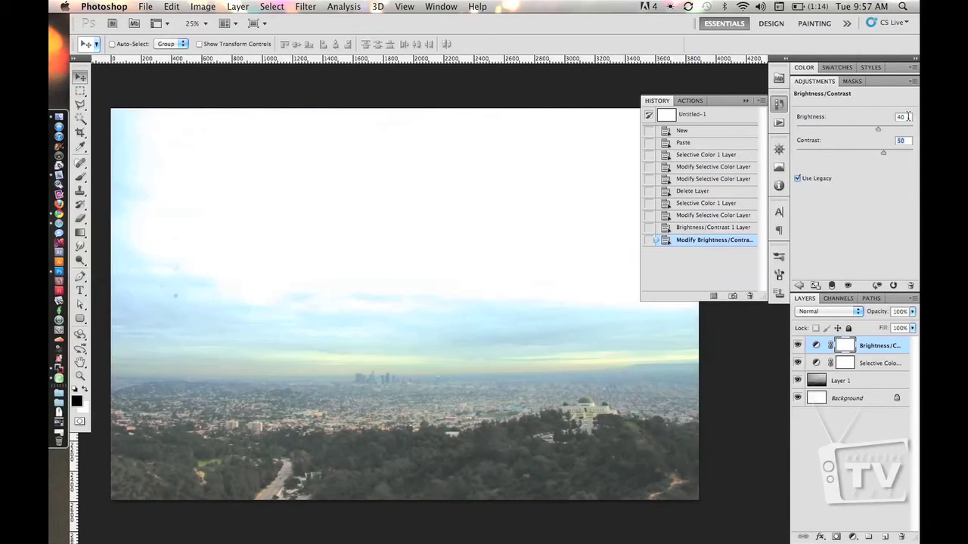
pyautogui.hotkey('shift', 'Up')
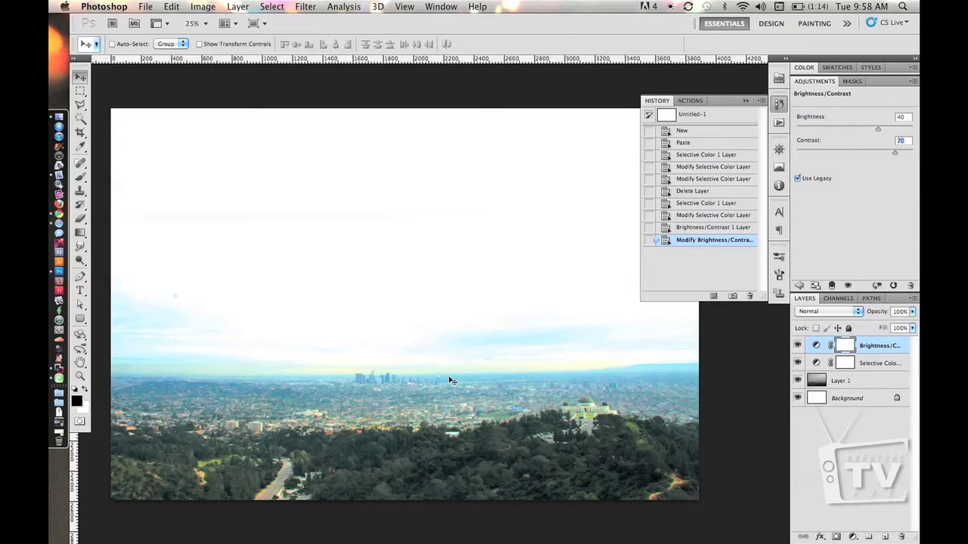
# Step: Cut the entire cloud picture from the open IMG_9122.JPG and close that file
pyautogui.press('super+Tab')
pyautogui.press('super+Tab')
pyautogui.press('super+shift+Tab')
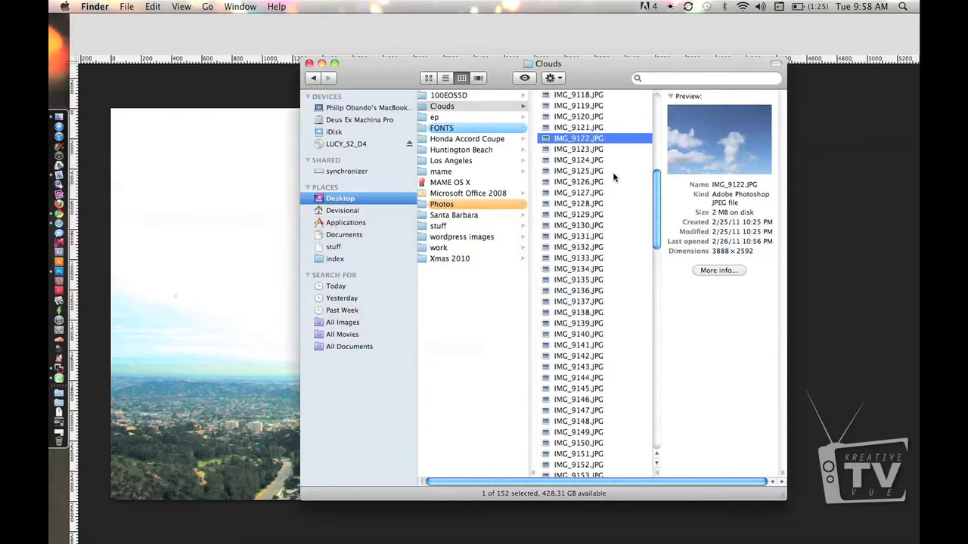
pyautogui.press('super+Tab')
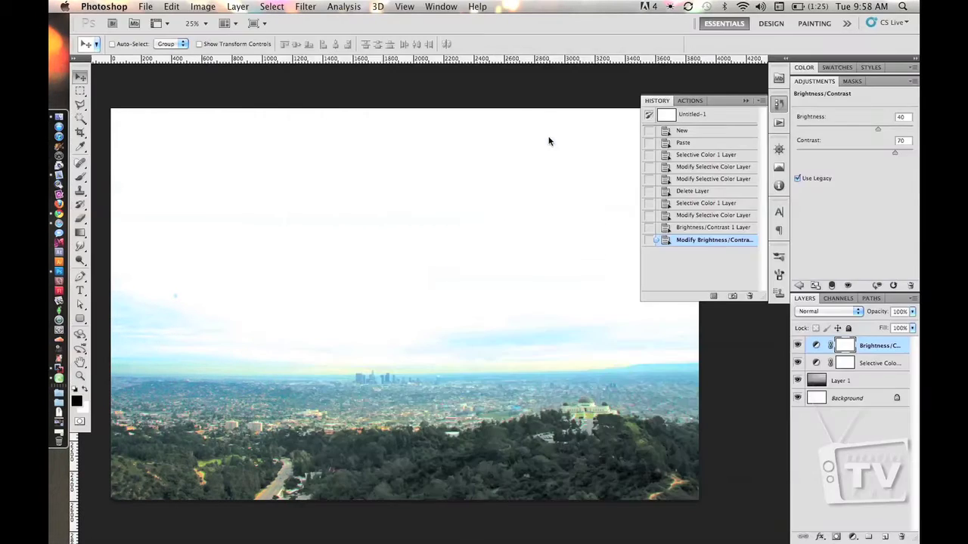
pyautogui.hotkey('ctrl', 'Tab')
pyautogui.press('super+a')
pyautogui.press('super+x')
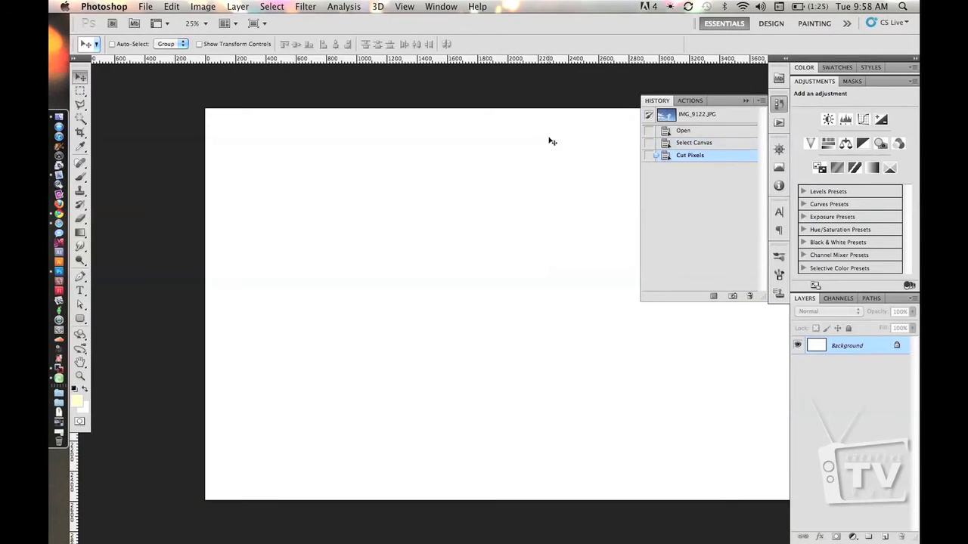
pyautogui.press('super+w')
pyautogui.click(451, 197)
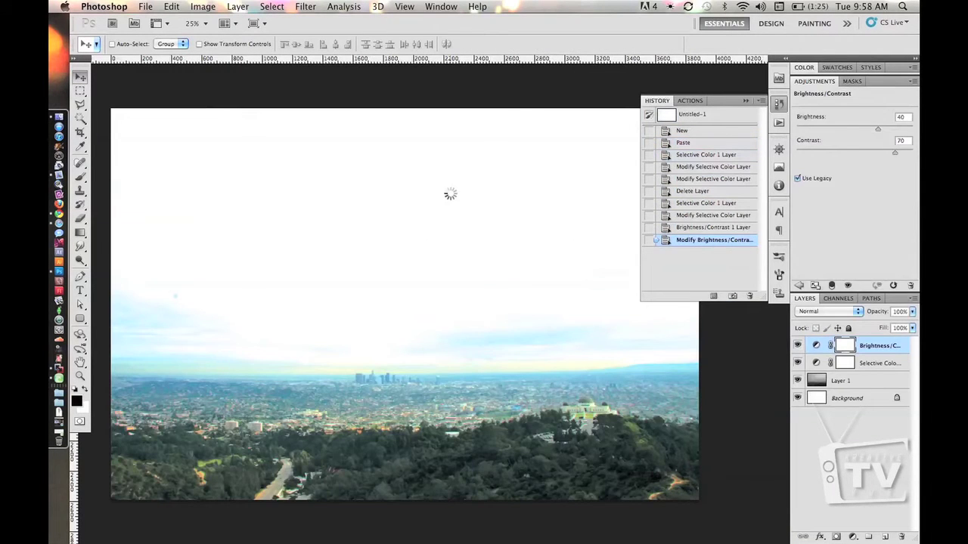
# Step: Paste the cloud picture above the adjustment layers and move it up until its lower edge lies just below the horizon
pyautogui.press('super+v')
pyautogui.moveTo(404, 391); pyautogui.dragTo(403, 294)
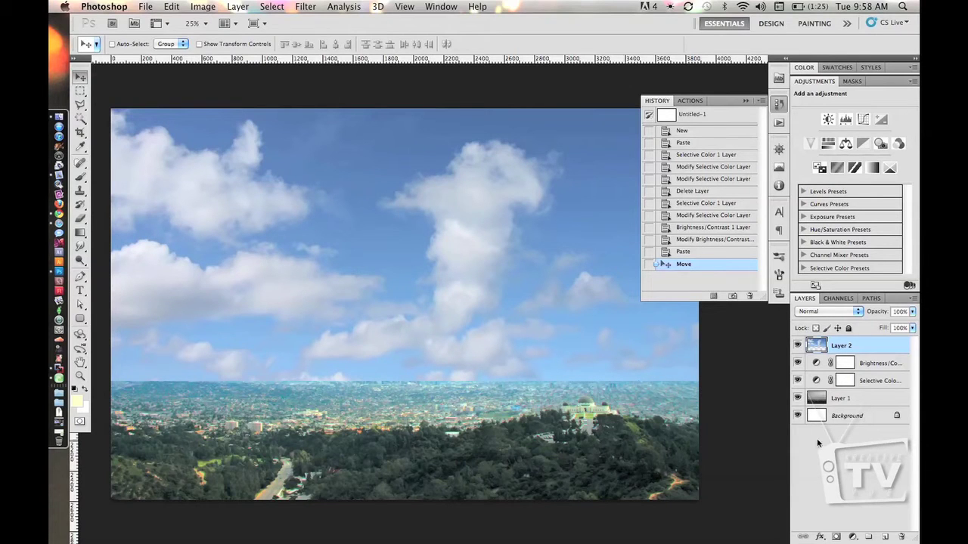
# Step: Add a layer mask to the cloud layer and fade its lower edge with a short black-to-white vertical gradient at the horizon
pyautogui.click(836, 537)
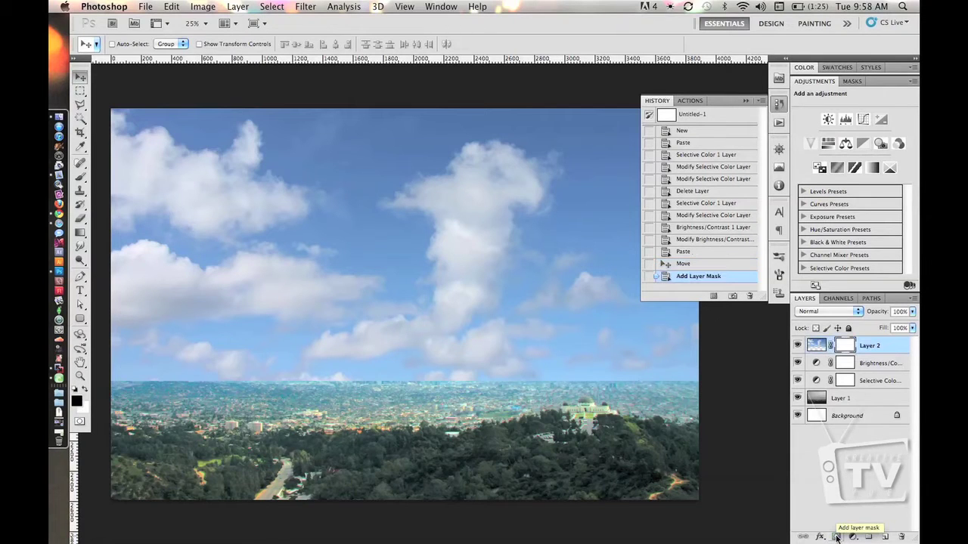
pyautogui.click(80, 233)
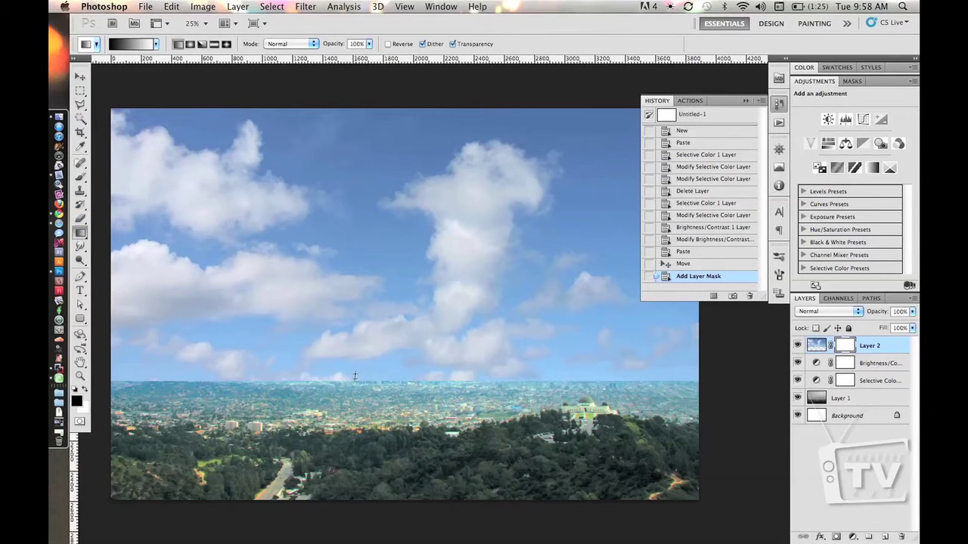
pyautogui.moveTo(354, 375); pyautogui.dragTo(355, 348)
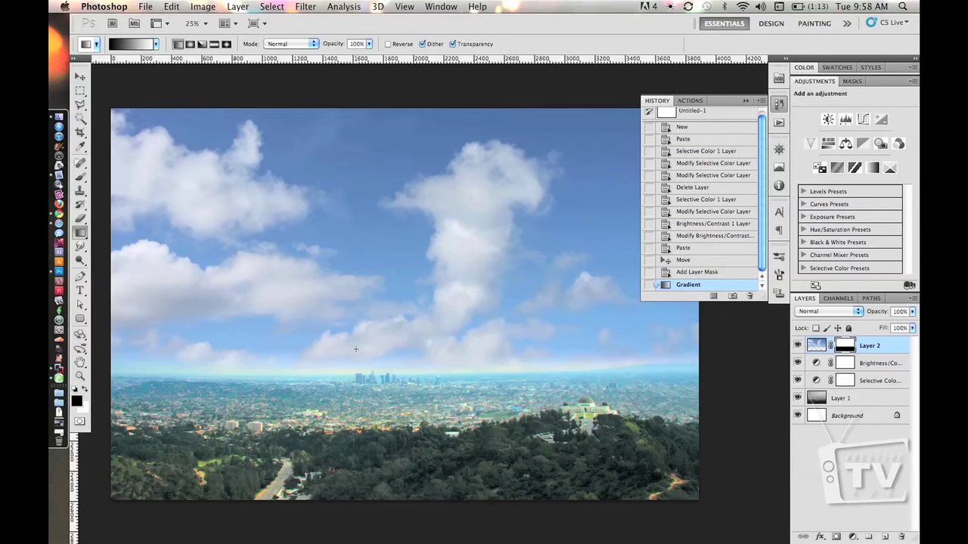
pyautogui.press('v')
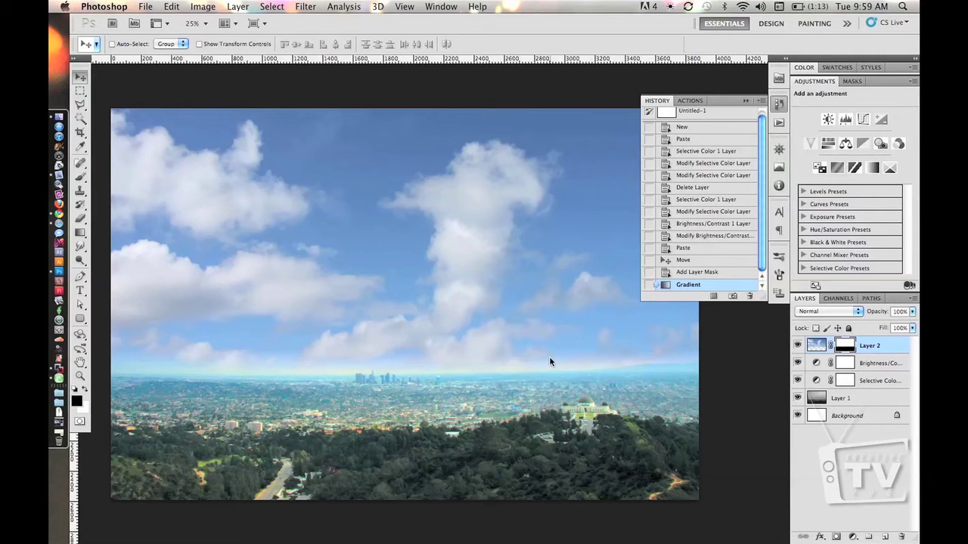
# Step: Add a second Selective Color adjustment layer above the cloud layer, undoing the stray vector mask
pyautogui.click(836, 537)
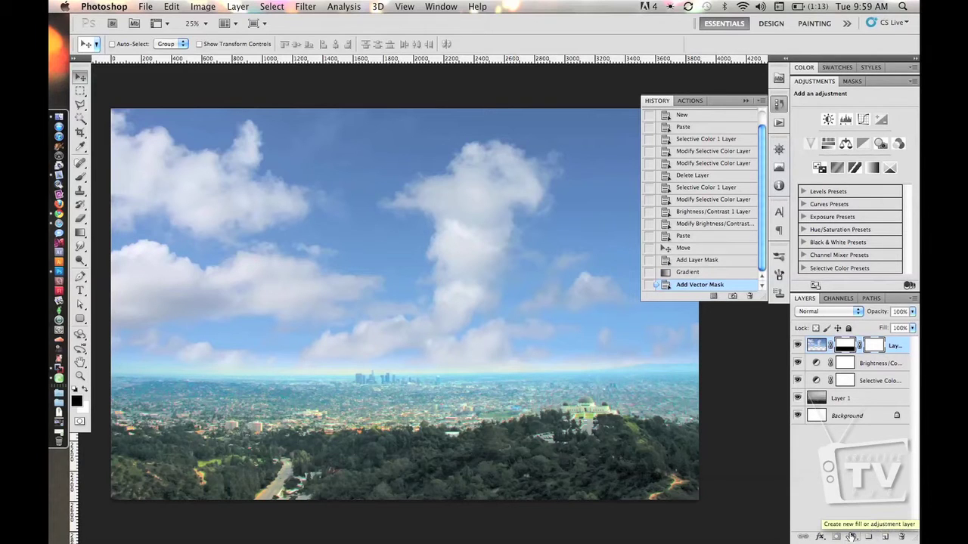
pyautogui.press('super+z')
pyautogui.click(851, 536)
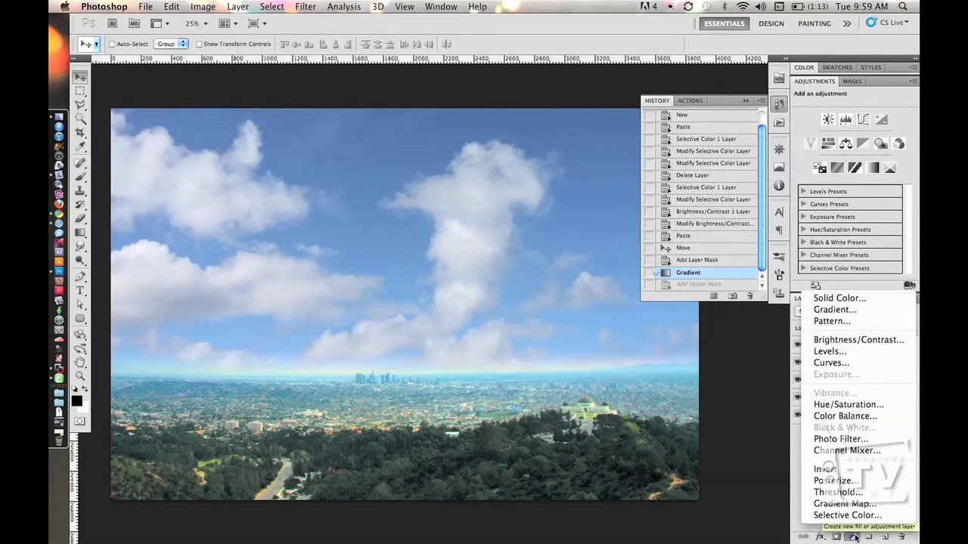
pyautogui.click(843, 515)
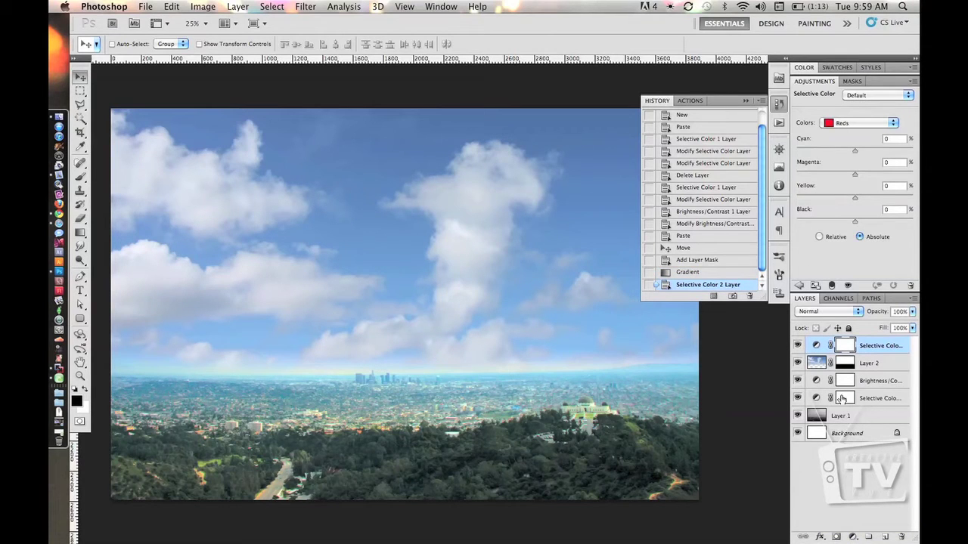
# Step: Copy the cloud layer's gradient mask onto the new Selective Color layer, replacing its blank mask
pyautogui.click(841, 366)
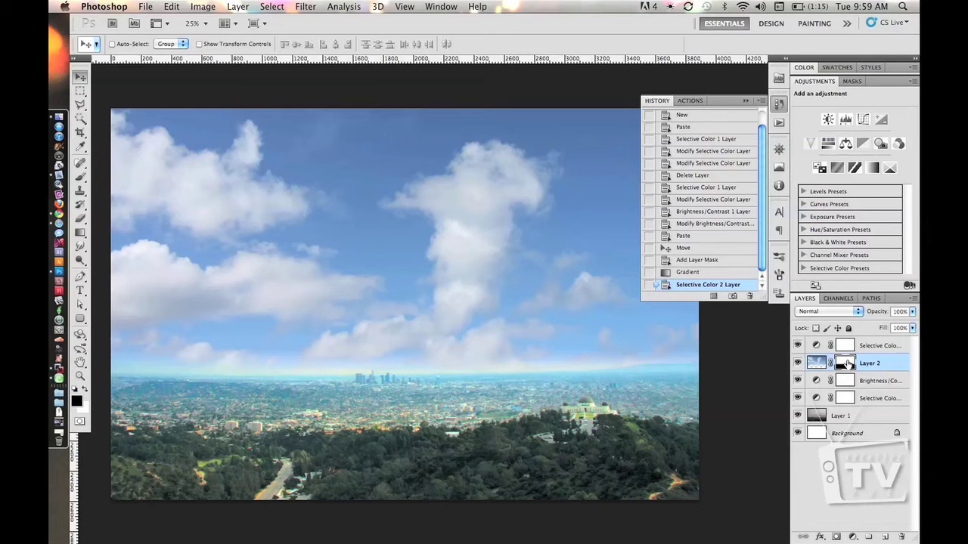
pyautogui.moveTo(847, 364); pyautogui.dragTo(844, 346)
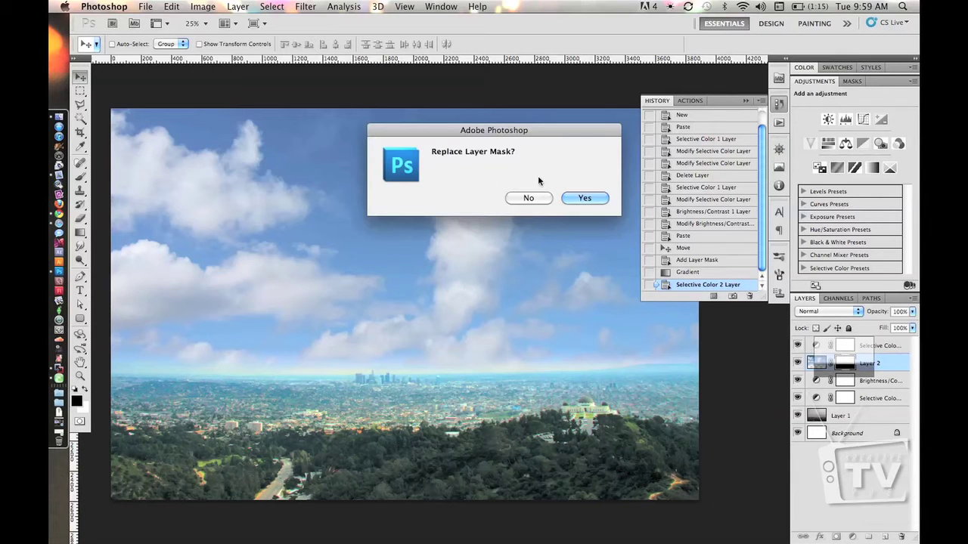
pyautogui.click(586, 197)
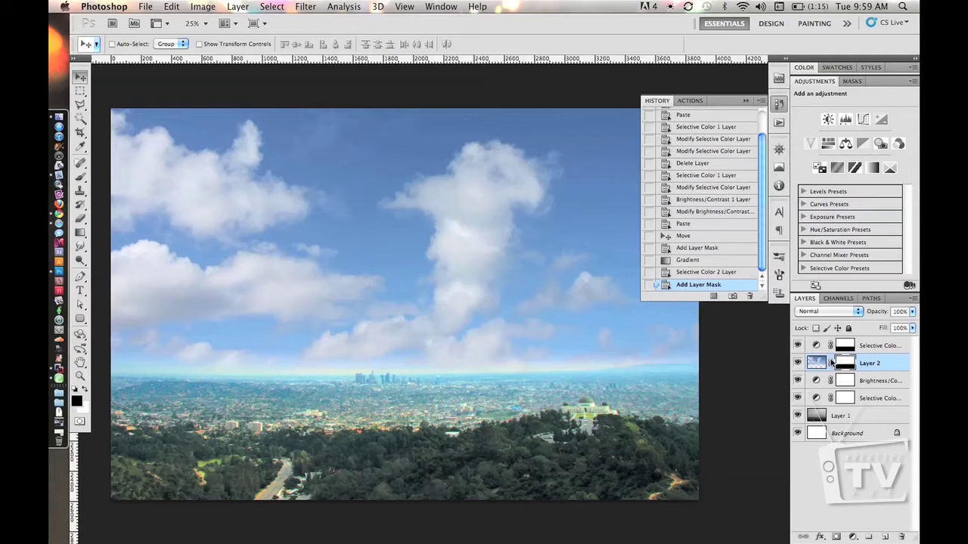
# Step: Set cyan, magenta, yellow and black of the Whites to -100% in the upper Selective Color layer to brighten the clouds
pyautogui.click(852, 345)
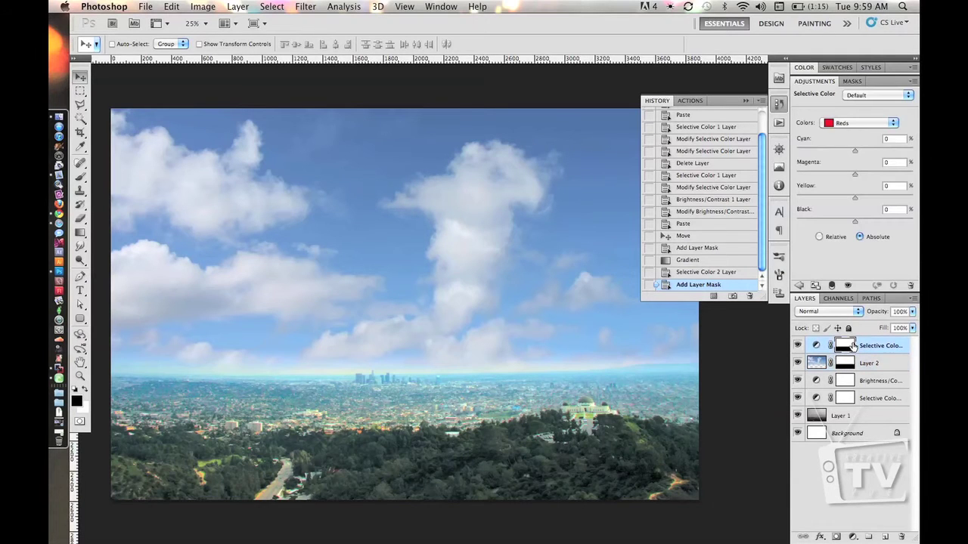
pyautogui.click(851, 123)
pyautogui.click(844, 177)
pyautogui.moveTo(853, 154); pyautogui.dragTo(796, 151)
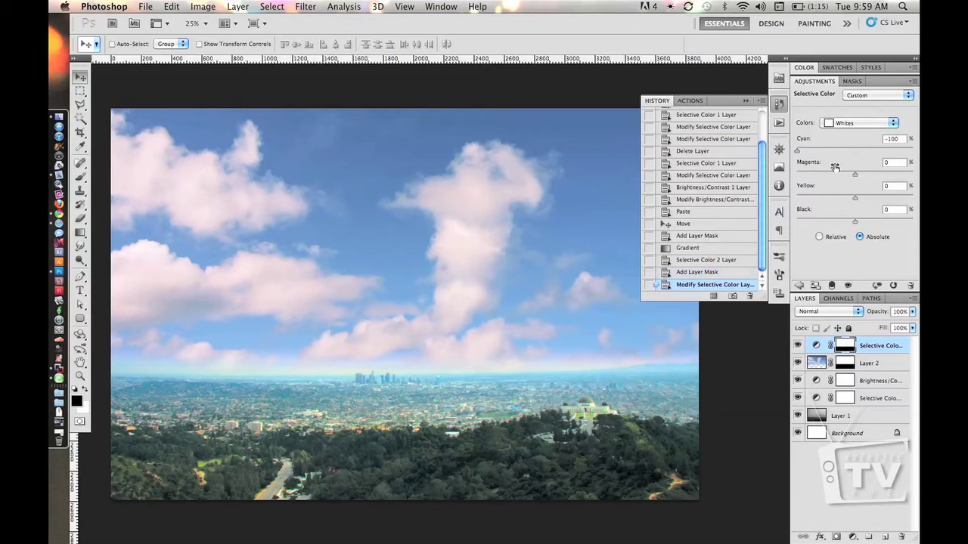
pyautogui.moveTo(853, 174); pyautogui.dragTo(772, 177)
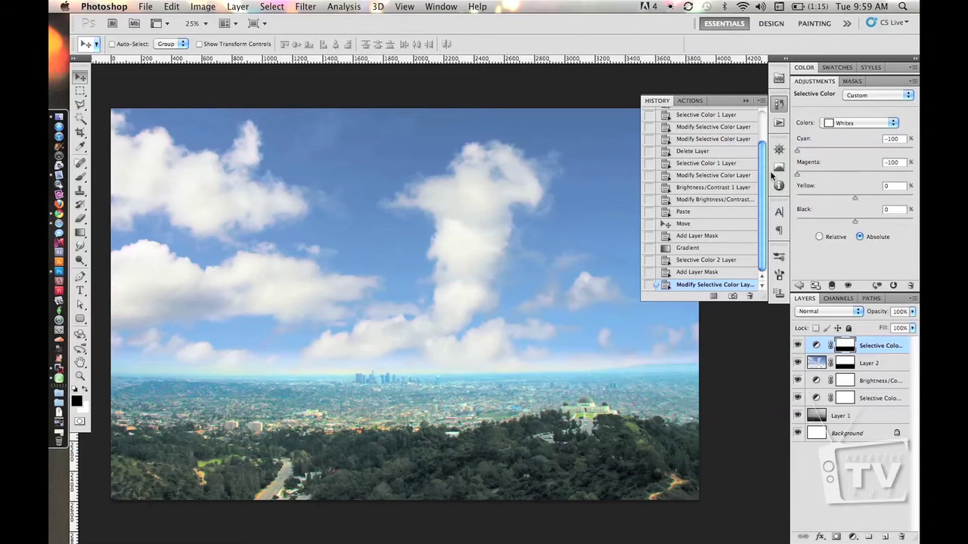
pyautogui.moveTo(855, 198); pyautogui.dragTo(760, 197)
pyautogui.moveTo(855, 222); pyautogui.dragTo(721, 227)
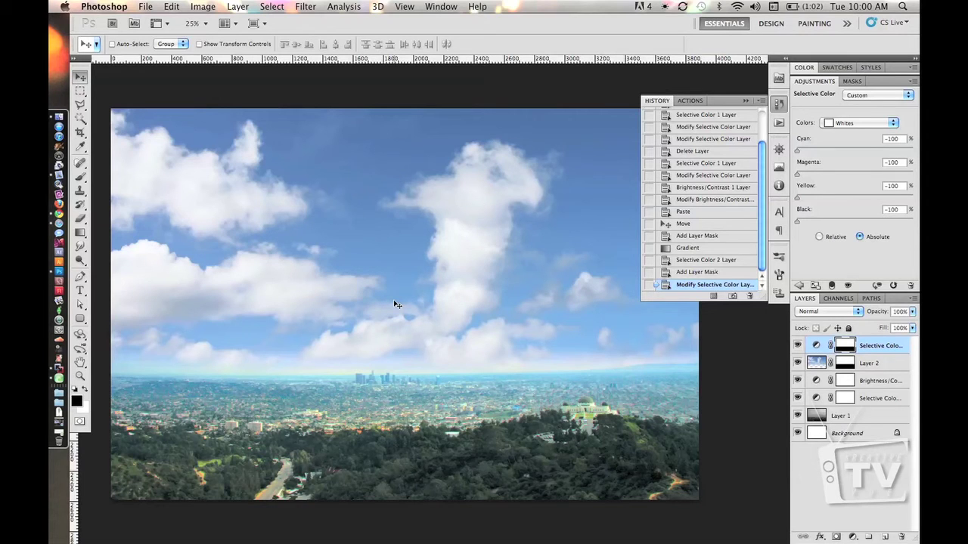
# Step: Adjust the Cyans in the upper Selective Color layer to cyan +69%, yellow -100% and black -49% to enrich the sky
pyautogui.click(856, 124)
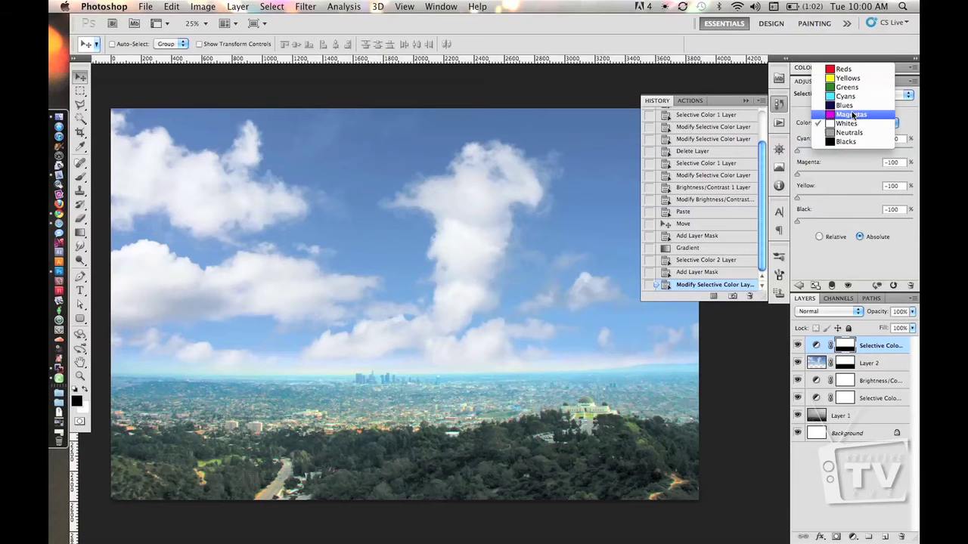
pyautogui.click(848, 98)
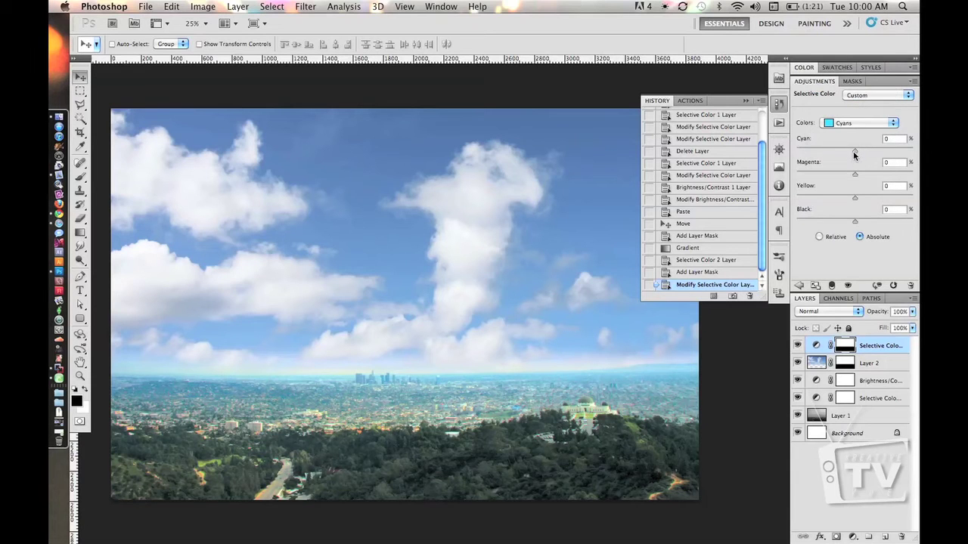
pyautogui.moveTo(855, 151); pyautogui.dragTo(895, 161)
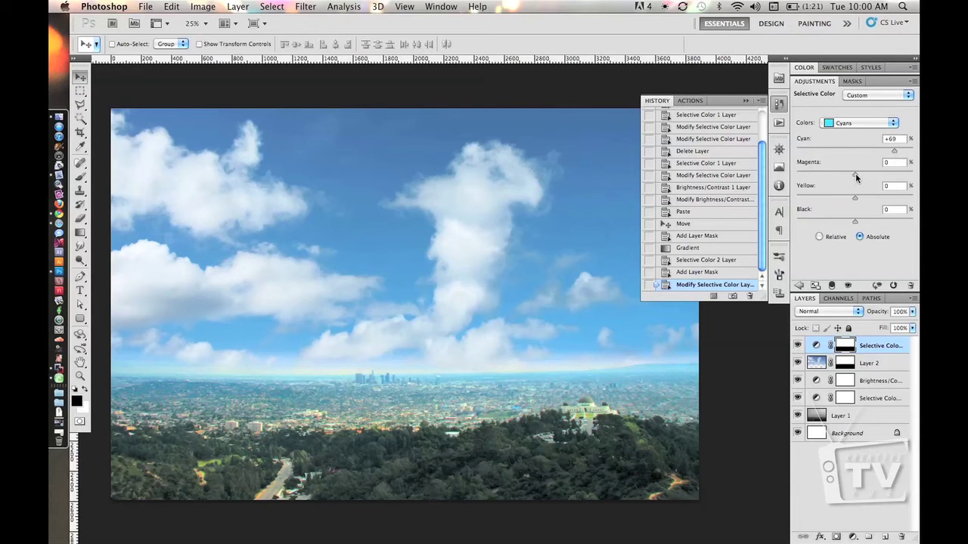
pyautogui.moveTo(855, 173); pyautogui.dragTo(793, 201)
pyautogui.moveTo(855, 222); pyautogui.dragTo(820, 221)
# Step: Set the Blues in the upper Selective Color layer to cyan +39%, magenta +2%, yellow 0% and black +39% to deepen the sky
pyautogui.click(868, 124)
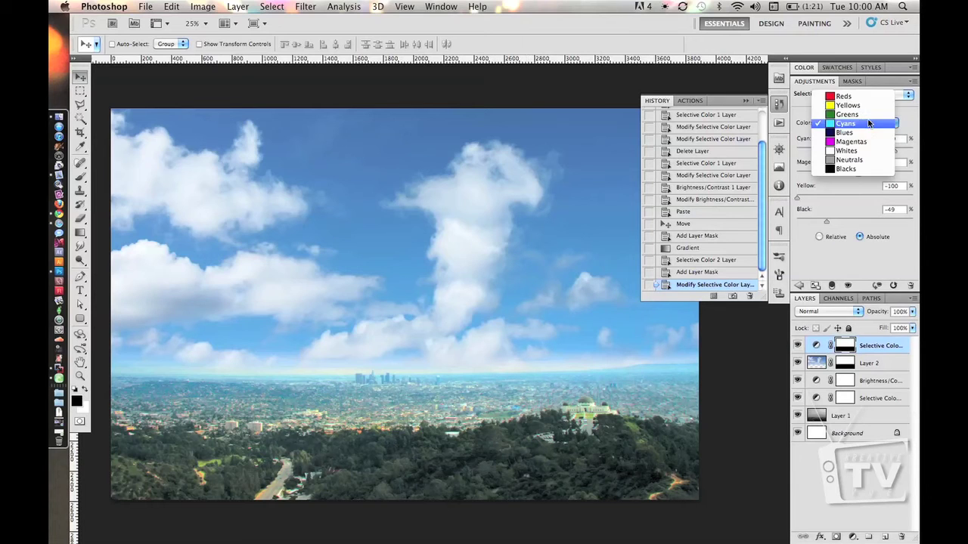
pyautogui.click(867, 134)
pyautogui.moveTo(855, 149); pyautogui.dragTo(865, 233)
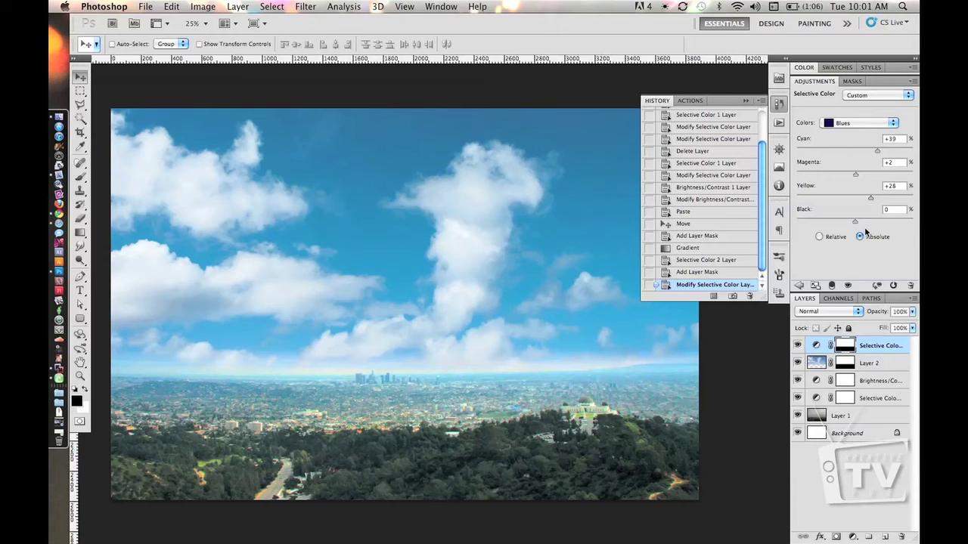
pyautogui.moveTo(869, 199); pyautogui.dragTo(855, 200)
pyautogui.doubleClick(890, 186)
pyautogui.write('0')
pyautogui.moveTo(854, 221)
pyautogui.mouseDown()
pyautogui.moveTo(831, 222)
pyautogui.moveTo(871, 218)
pyautogui.moveTo(845, 220)
pyautogui.mouseUp()
pyautogui.moveTo(855, 221); pyautogui.dragTo(877, 235)
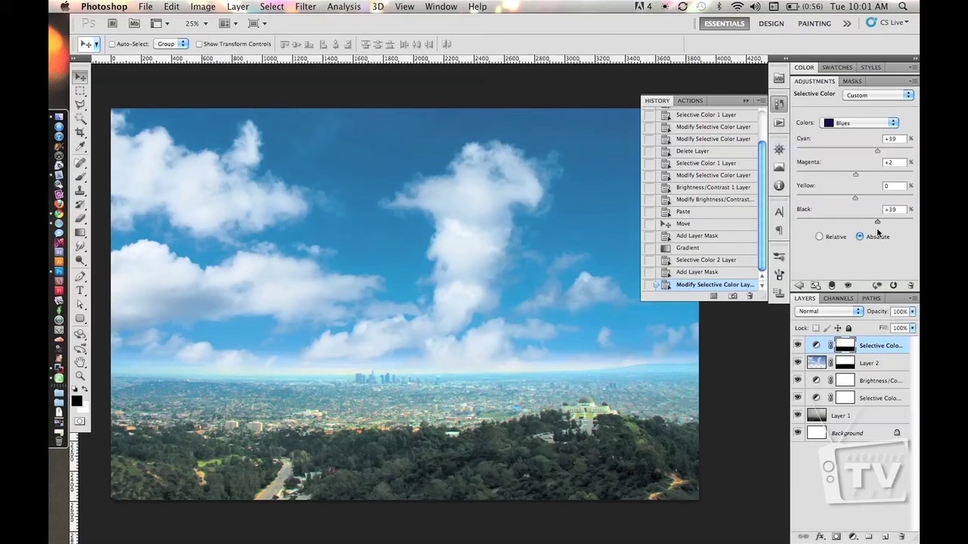